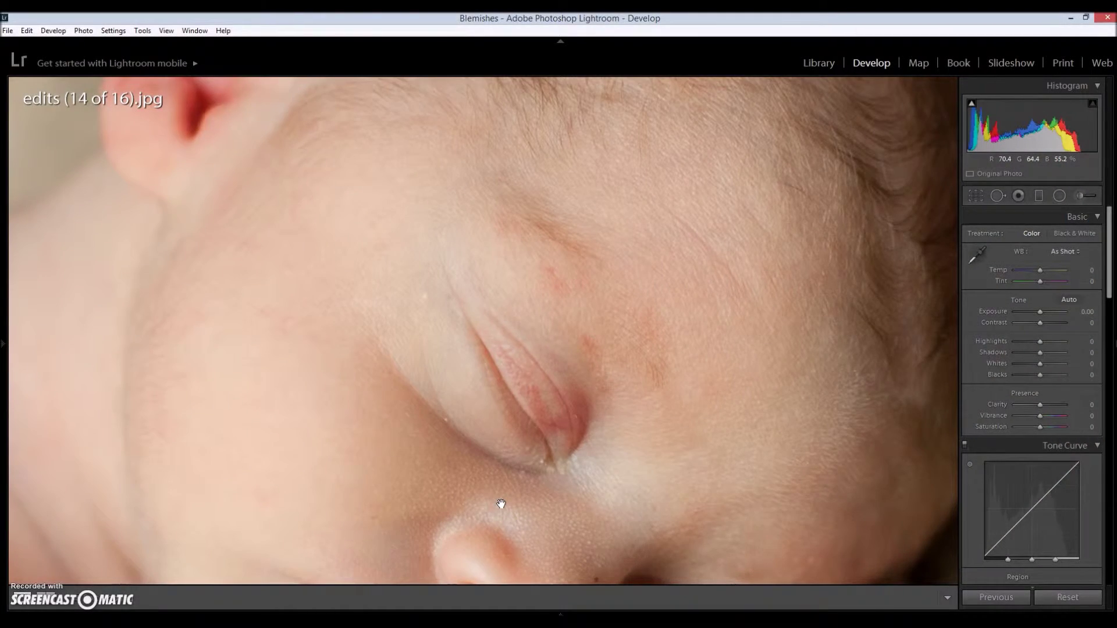
Activate Spot Removal in Heal mode over the baby's face and set the brush size to 38.
left_click(501, 504)
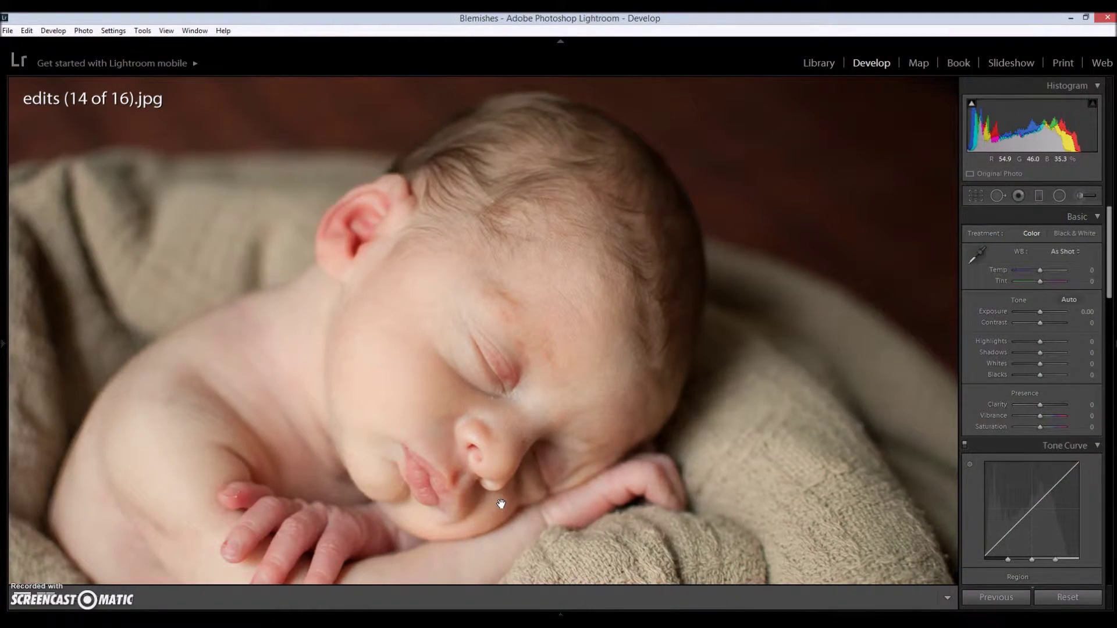
left_click(502, 504)
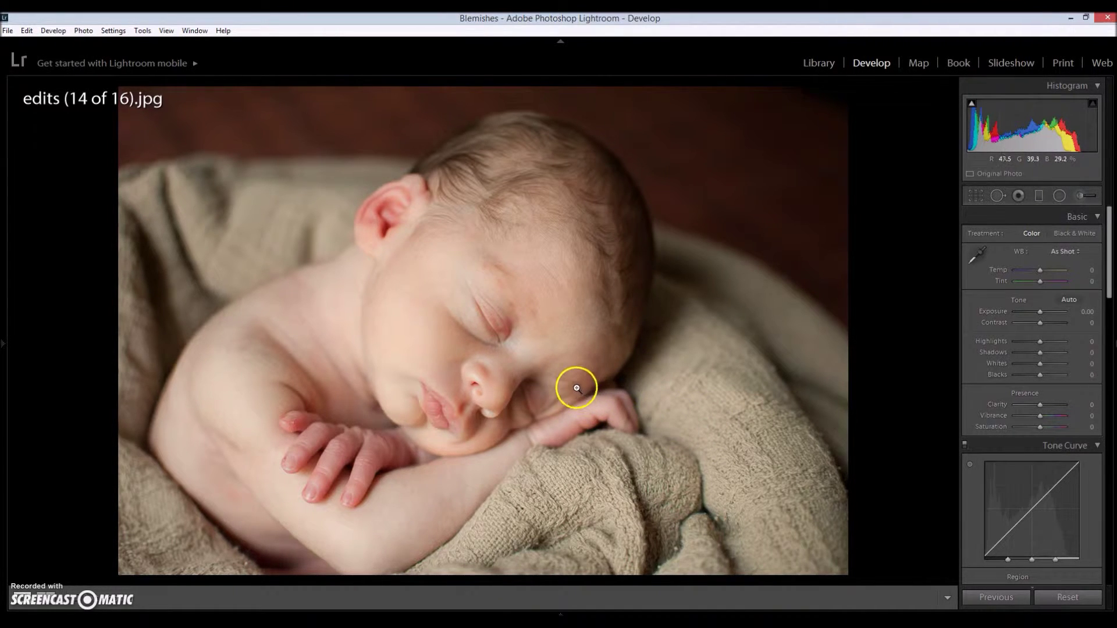
left_click(504, 349)
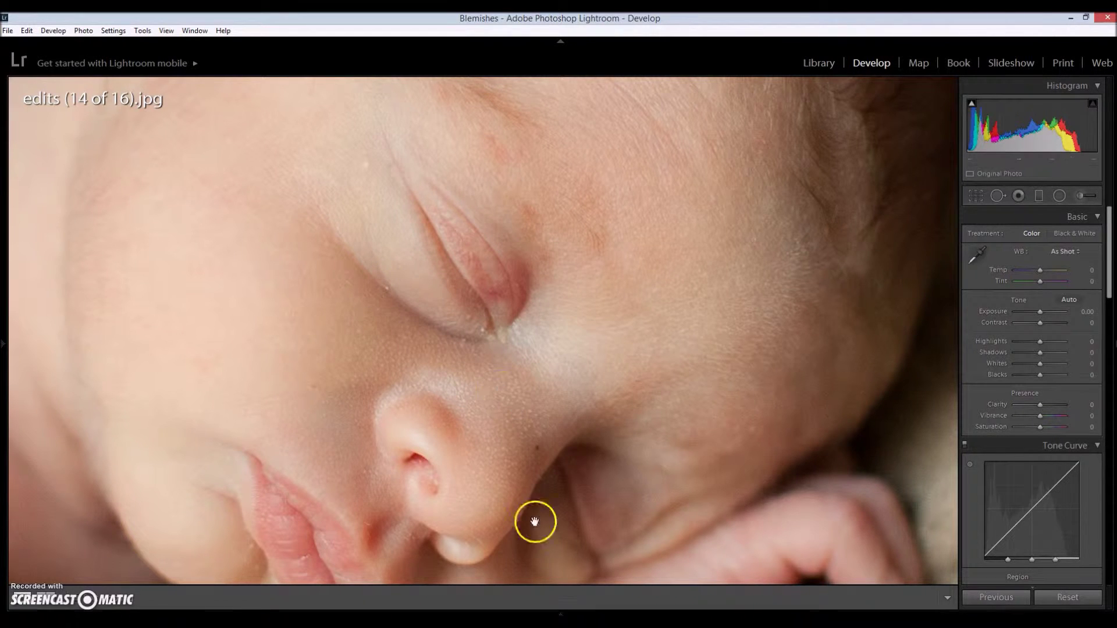
left_click_drag(546, 429, 538, 478)
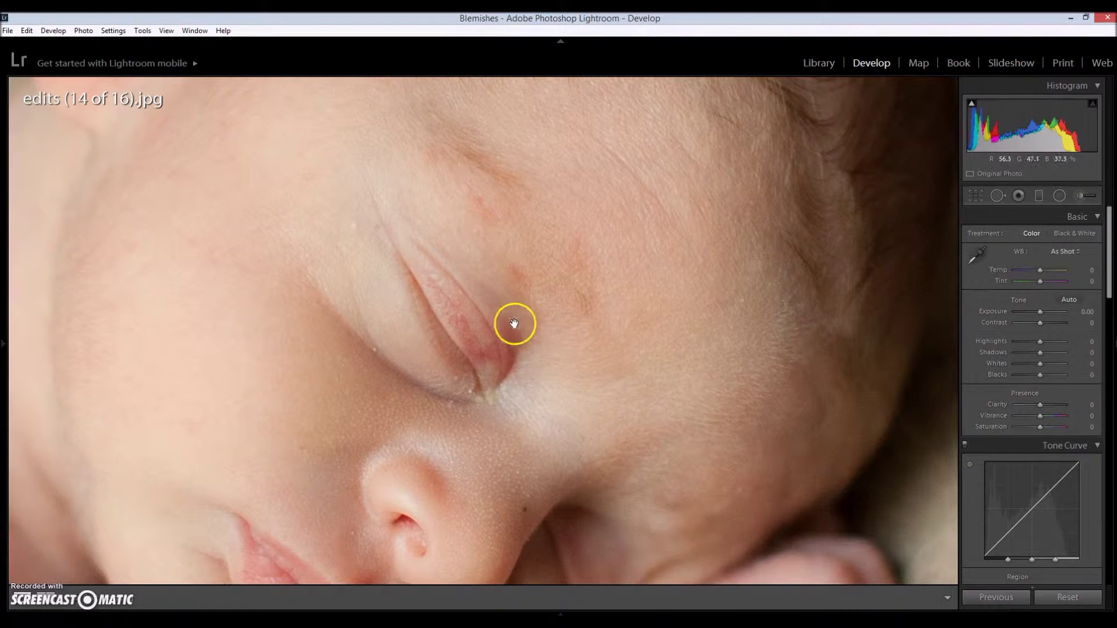
left_click_drag(496, 509, 511, 478)
left_click_drag(534, 285, 535, 318)
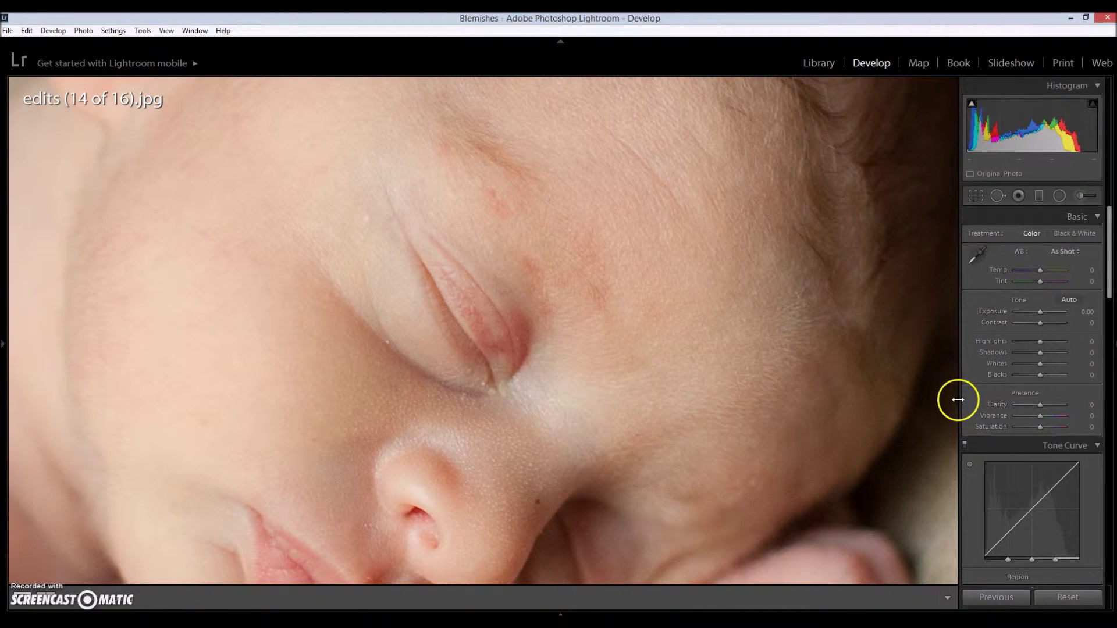
left_click(997, 196)
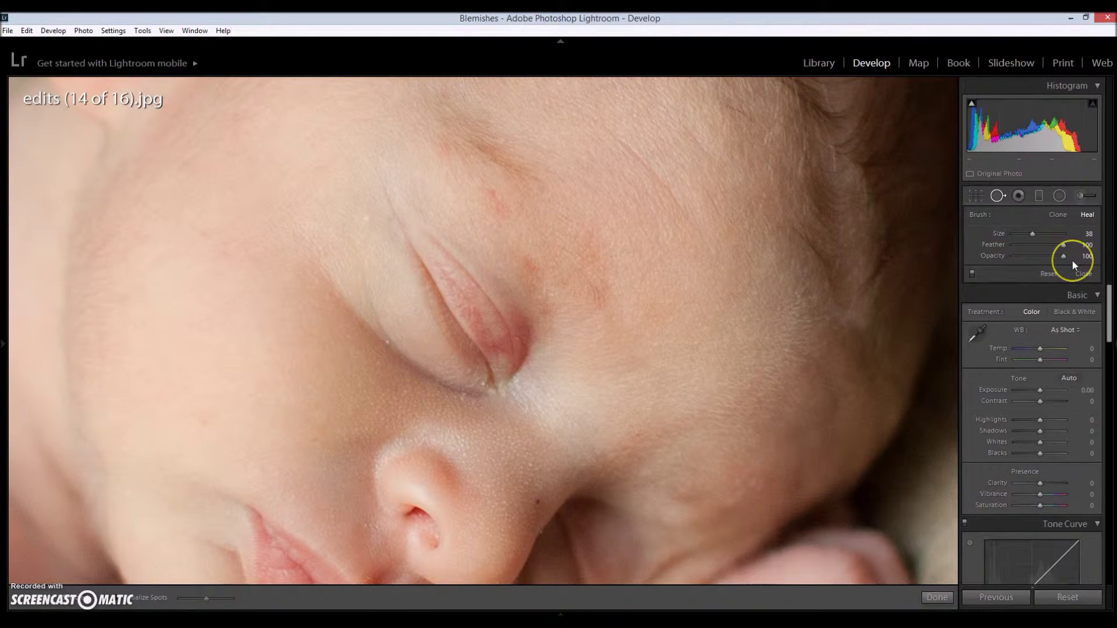
left_click(1032, 234)
left_click_drag(1029, 235, 1038, 236)
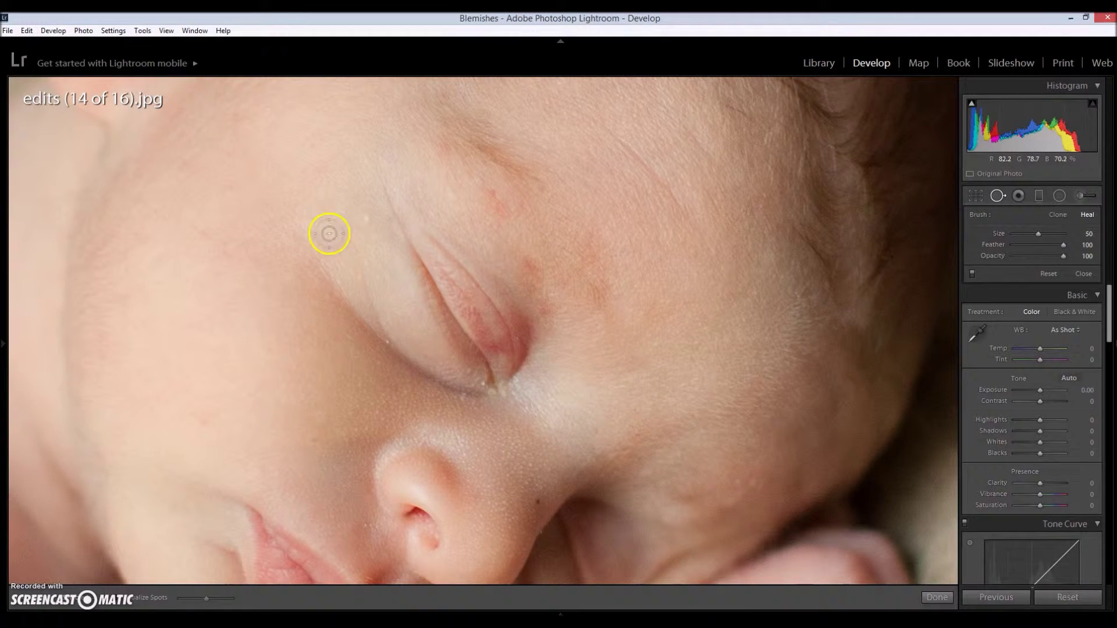
scroll(339, 228, "down", 2)
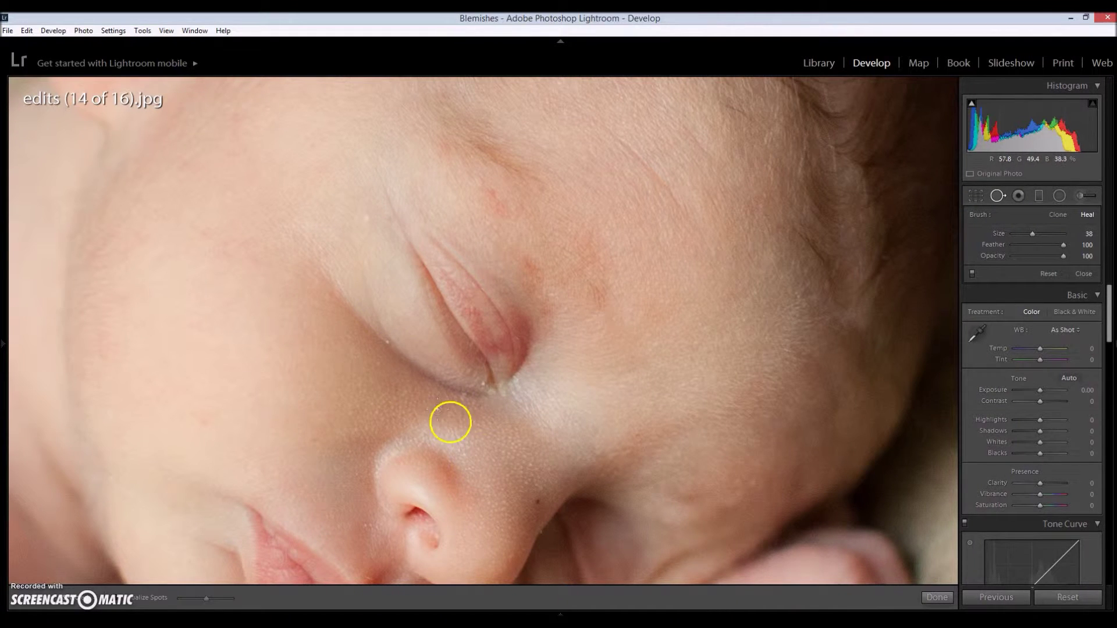
Heal the dark spot on the side of the nose bridge, sampling clean skin just above it.
left_click_drag(509, 496, 462, 381)
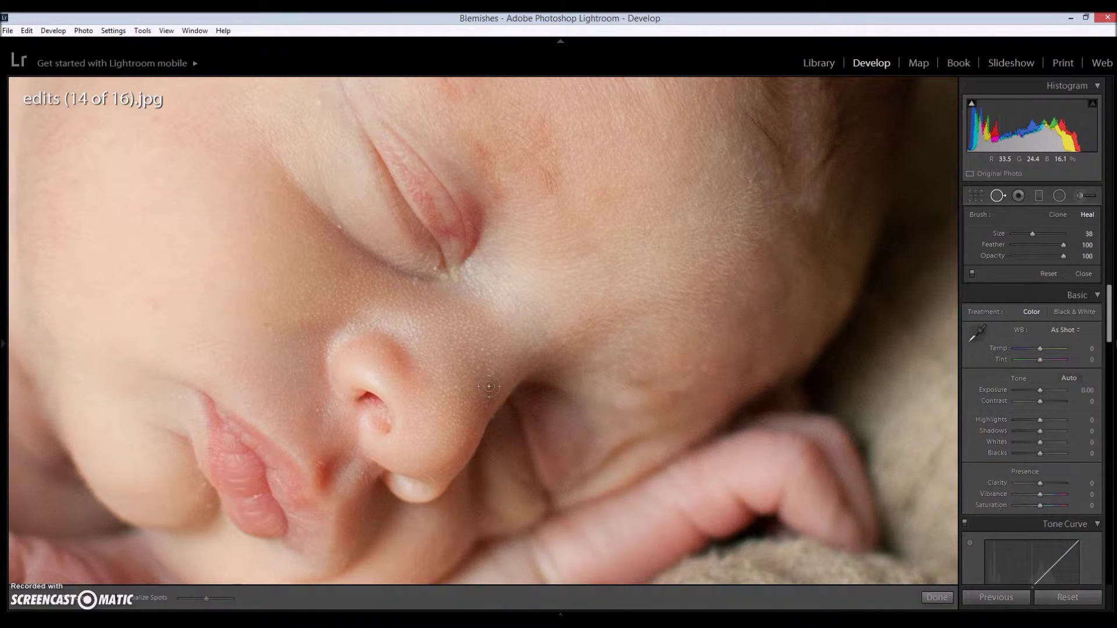
left_click(489, 386)
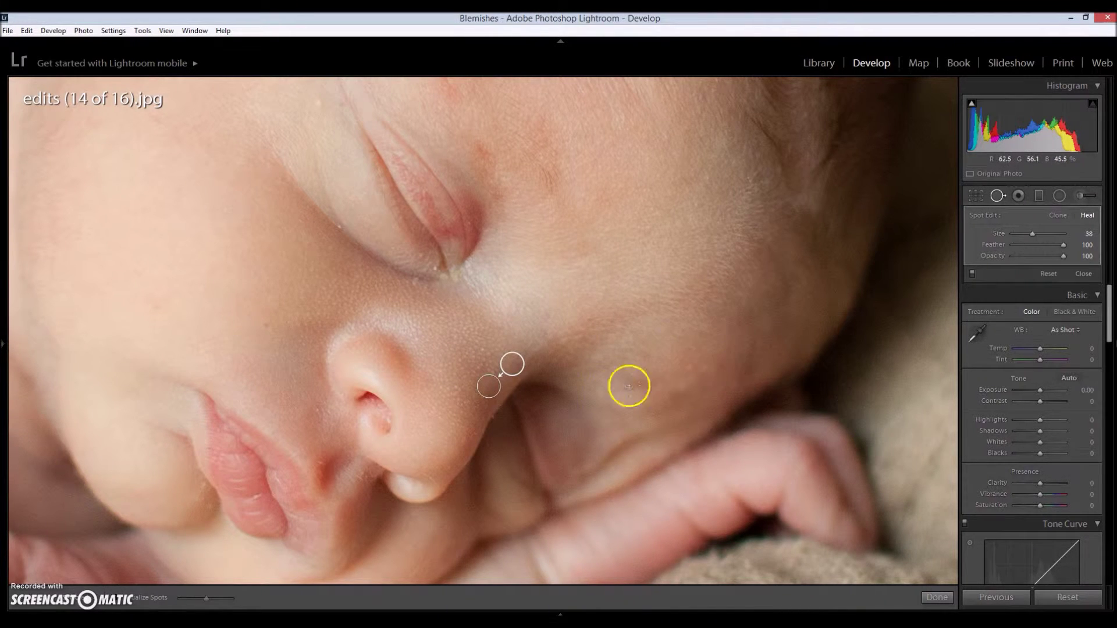
mouse_move(511, 356)
left_mouse_down()
mouse_move(496, 329)
mouse_move(448, 351)
mouse_move(556, 316)
mouse_move(562, 287)
left_mouse_up()
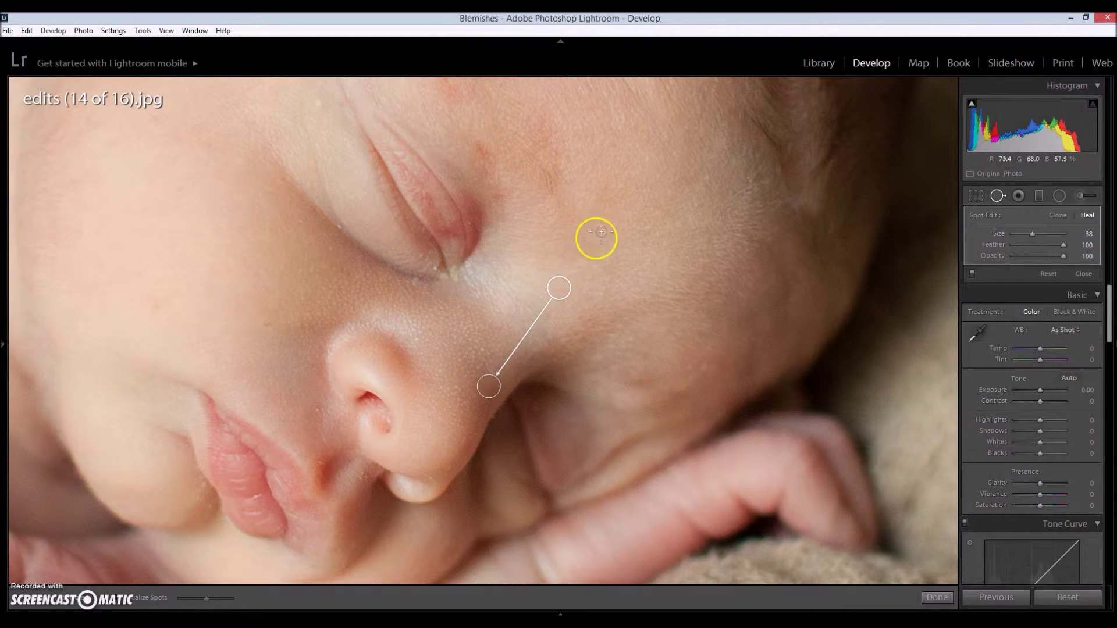
left_click_drag(561, 284, 507, 355)
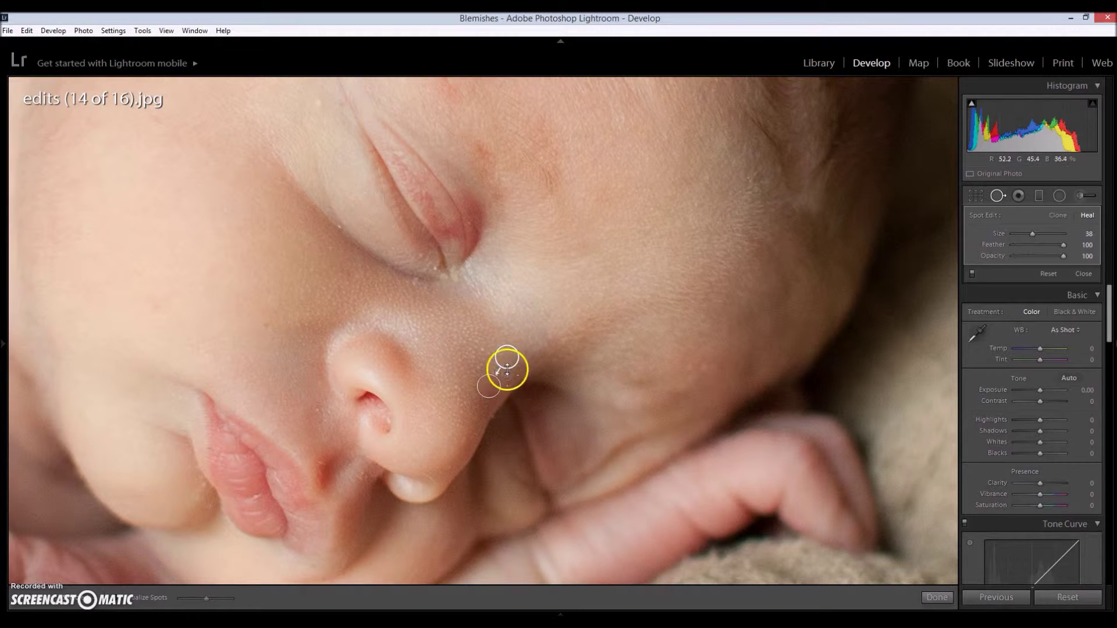
mouse_move(376, 296)
left_mouse_down()
mouse_move(409, 329)
mouse_move(505, 338)
left_mouse_up()
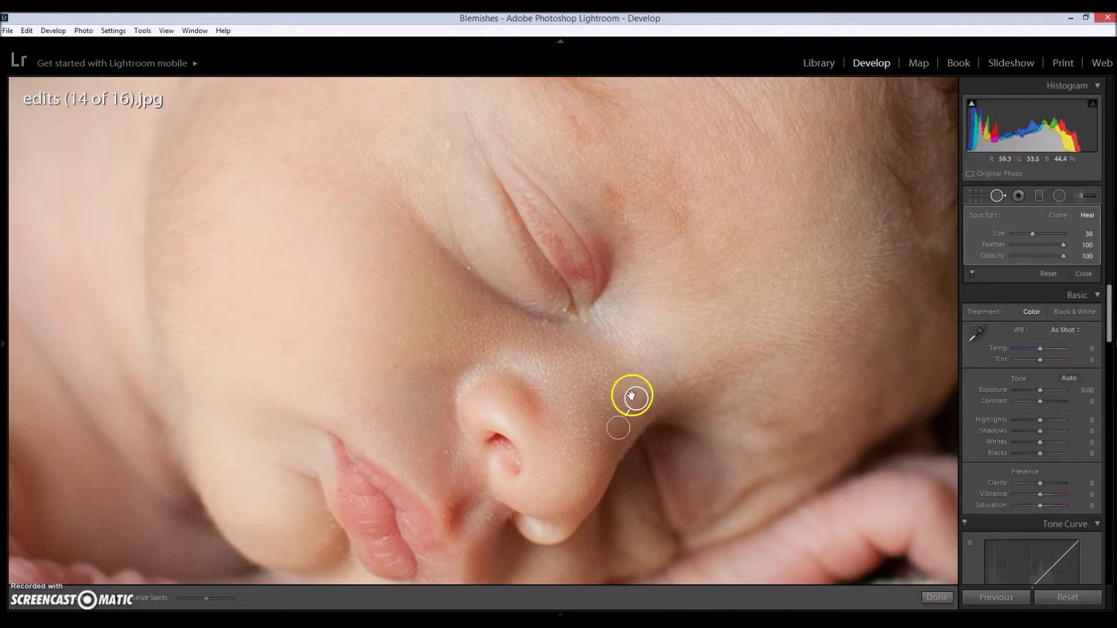
mouse_move(631, 396)
left_mouse_down()
mouse_move(653, 330)
mouse_move(637, 402)
mouse_move(622, 402)
left_mouse_up()
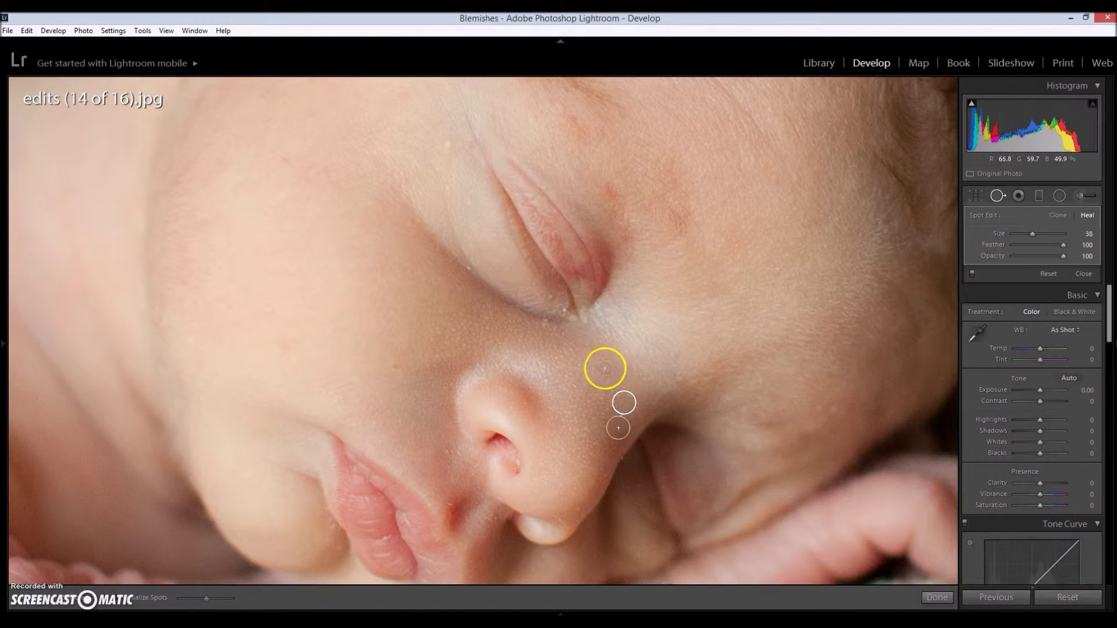
Heal the white bump near the eye's outer corner and the small marks beside the nose and under the eye.
mouse_move(503, 172)
left_mouse_down()
mouse_move(521, 302)
mouse_move(555, 259)
left_mouse_up()
left_click(499, 230)
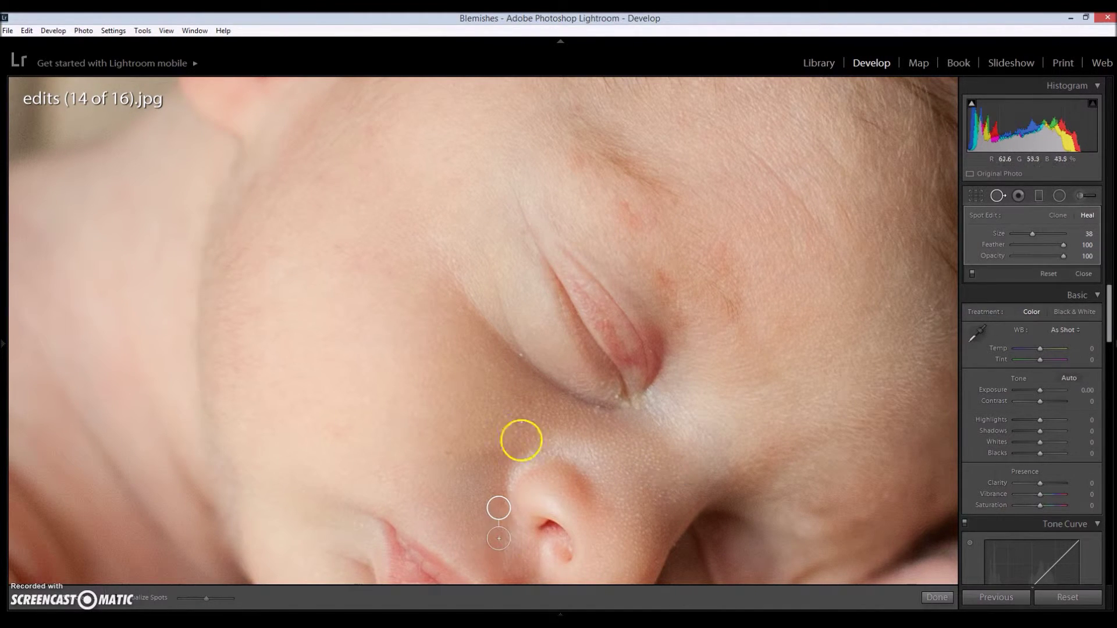
left_click(595, 412)
left_click(648, 431)
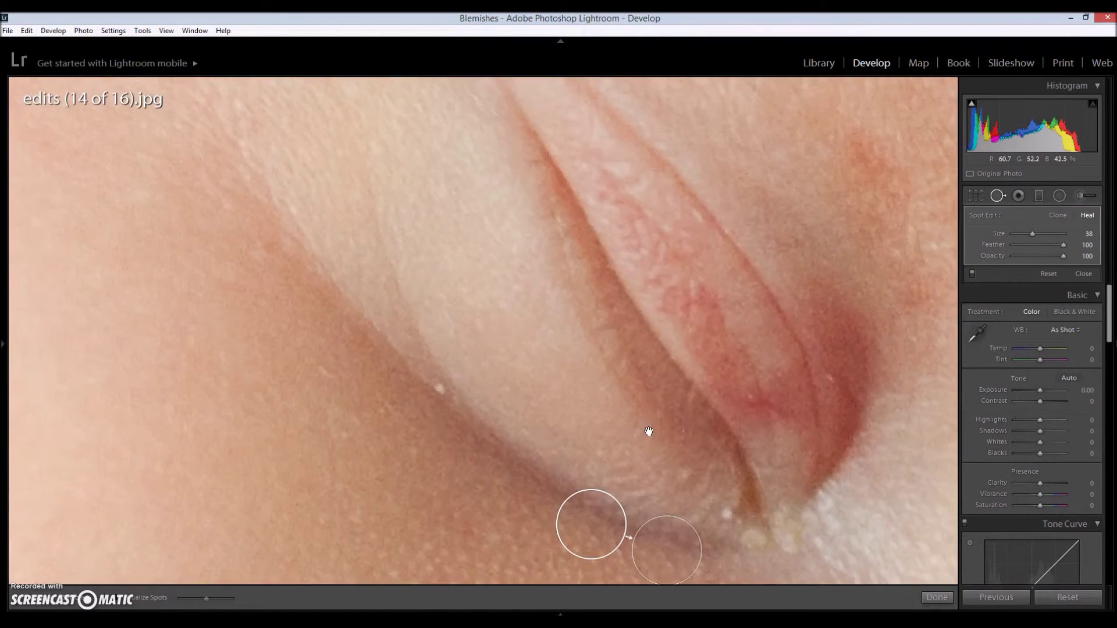
Heal the white speck along the under-eye crease with a size 22 spot, sampling the neighbouring crease skin.
left_click_drag(648, 430, 623, 349)
scroll(625, 354, "down", 3)
left_click(641, 368)
left_click_drag(579, 156, 577, 339)
left_click(352, 237)
left_click_drag(431, 281, 391, 274)
left_click_drag(791, 416, 608, 435)
Heal the pale crust at the inner corner of the eye with spots of size 37 and 22.
scroll(483, 403, "up", 3)
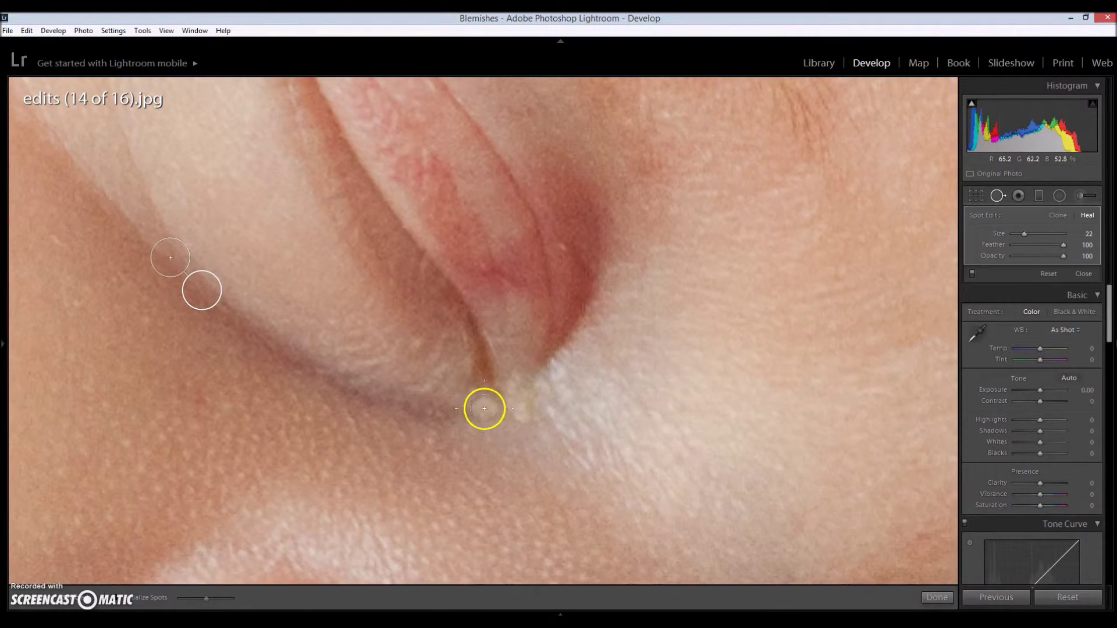
left_click(484, 408)
left_click(522, 418)
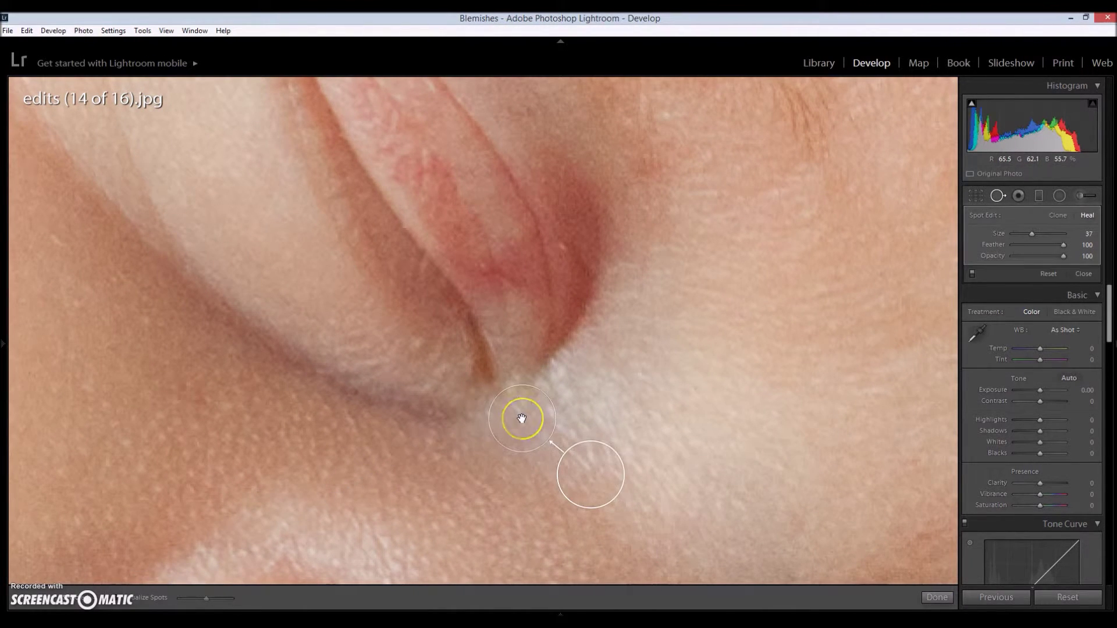
left_click(519, 378)
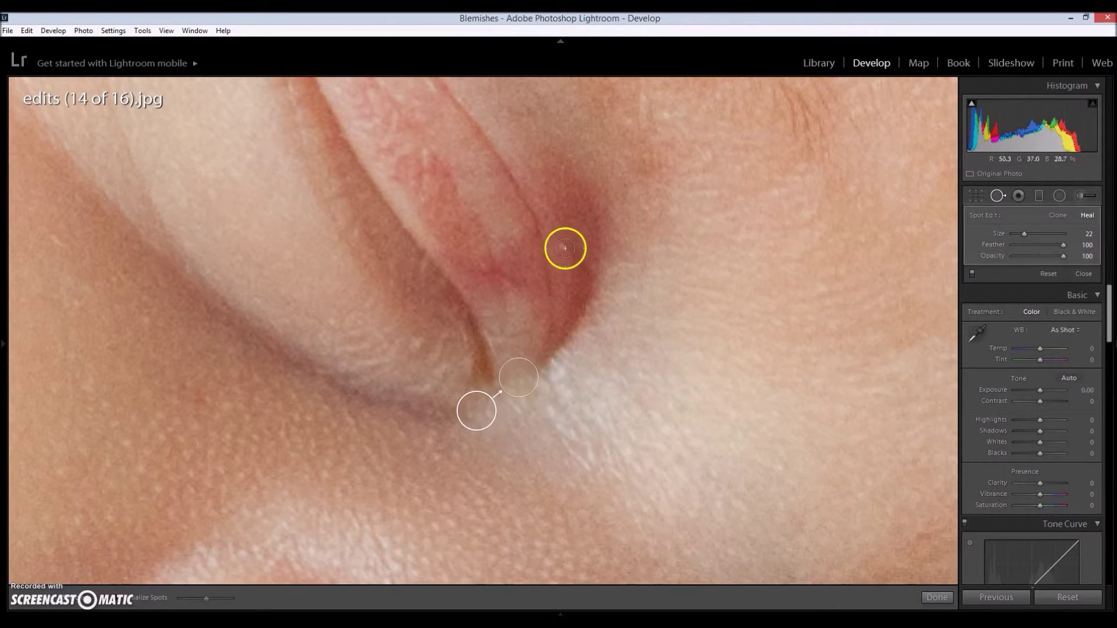
Heal the red patches on the closed eyelid with size 22 spots, sampling nearby eyelid skin.
left_click(564, 248)
left_click(483, 268)
mouse_move(436, 305)
left_mouse_down()
mouse_move(455, 218)
mouse_move(472, 207)
left_mouse_up()
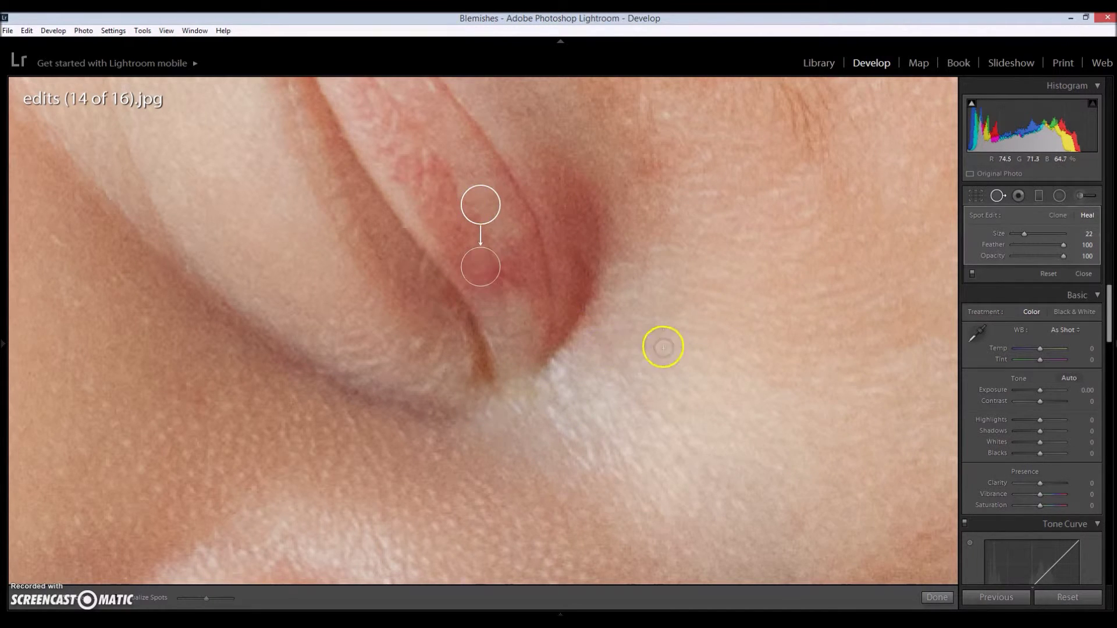
key("z")
left_click(513, 343)
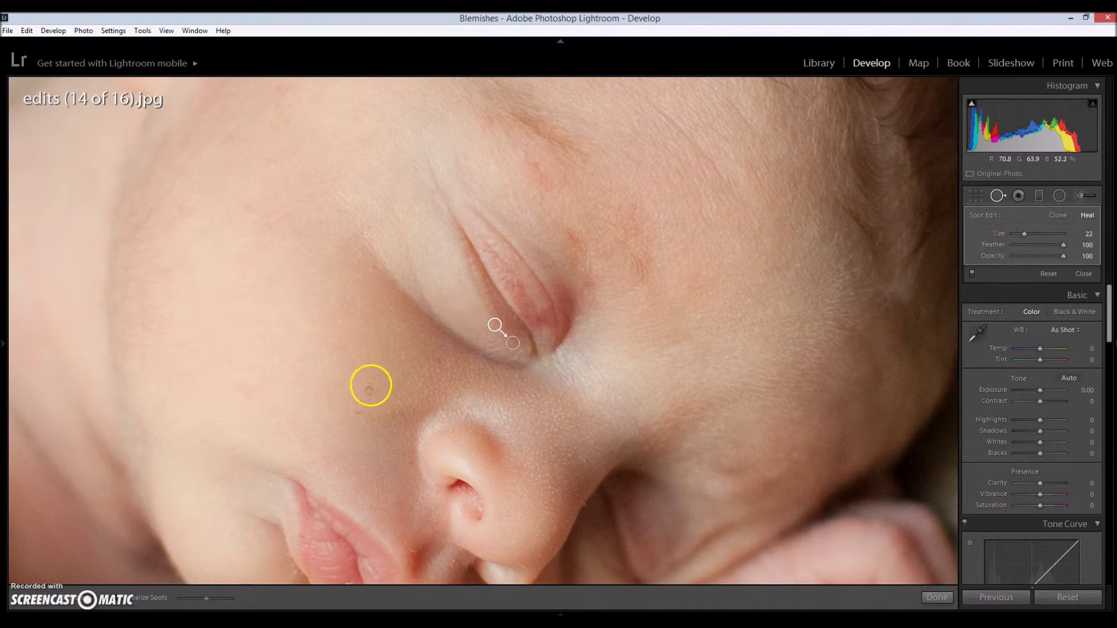
Heal the marks on the cheek beside the nose, enlarging the spot size to 53.
left_click_drag(366, 400, 396, 352)
scroll(394, 359, "up", 5)
left_click(393, 361)
left_click(275, 347)
mouse_move(630, 435)
left_mouse_down()
mouse_move(620, 435)
mouse_move(722, 614)
left_mouse_up()
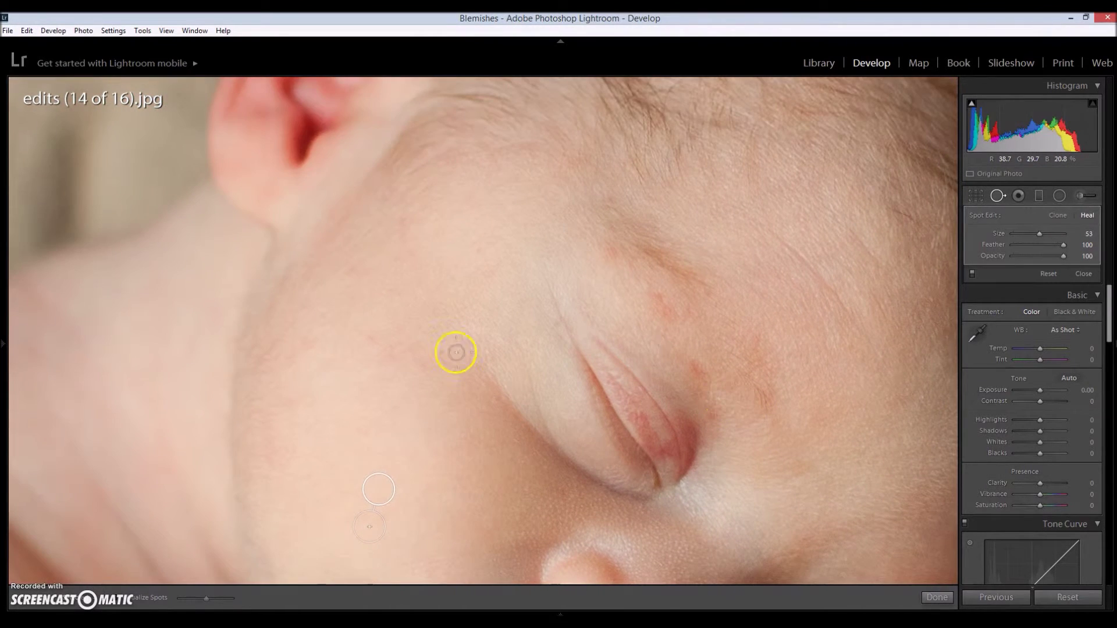
Heal the scattered blotches on the upper cheek and temple with size 53 spots.
left_click(399, 237)
left_click(346, 271)
left_click(309, 334)
left_click(426, 364)
left_click(488, 275)
left_click(432, 183)
Paint healing strokes over the red marks below the eyebrow and beside the inner eye, starting with size 60.
mouse_move(753, 395)
left_mouse_down()
mouse_move(619, 234)
mouse_move(655, 337)
left_mouse_up()
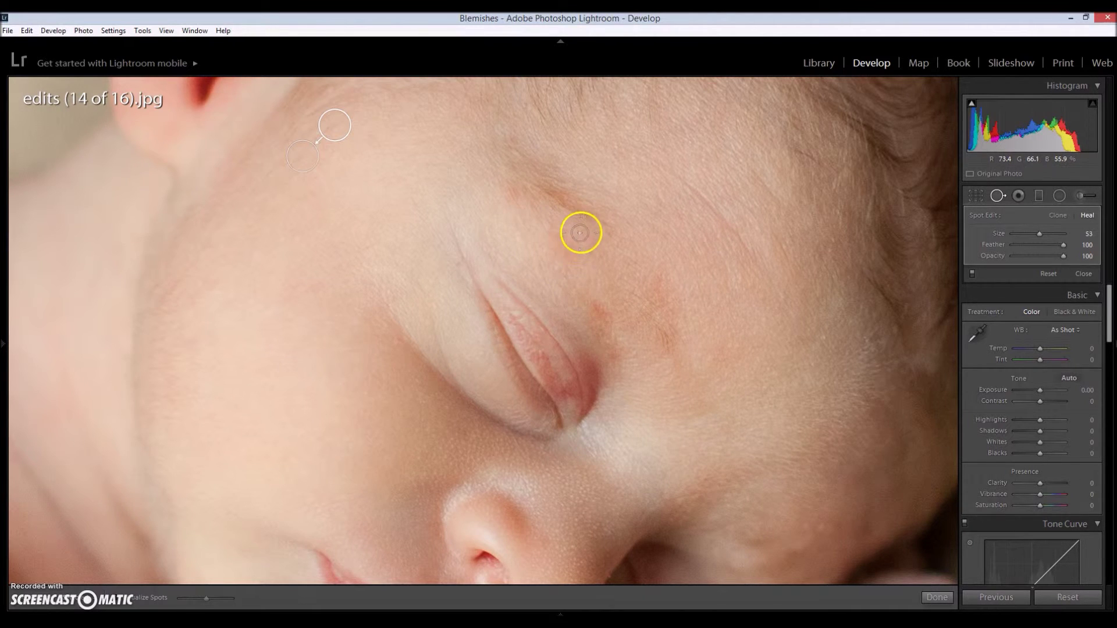
left_click_drag(555, 234, 570, 260)
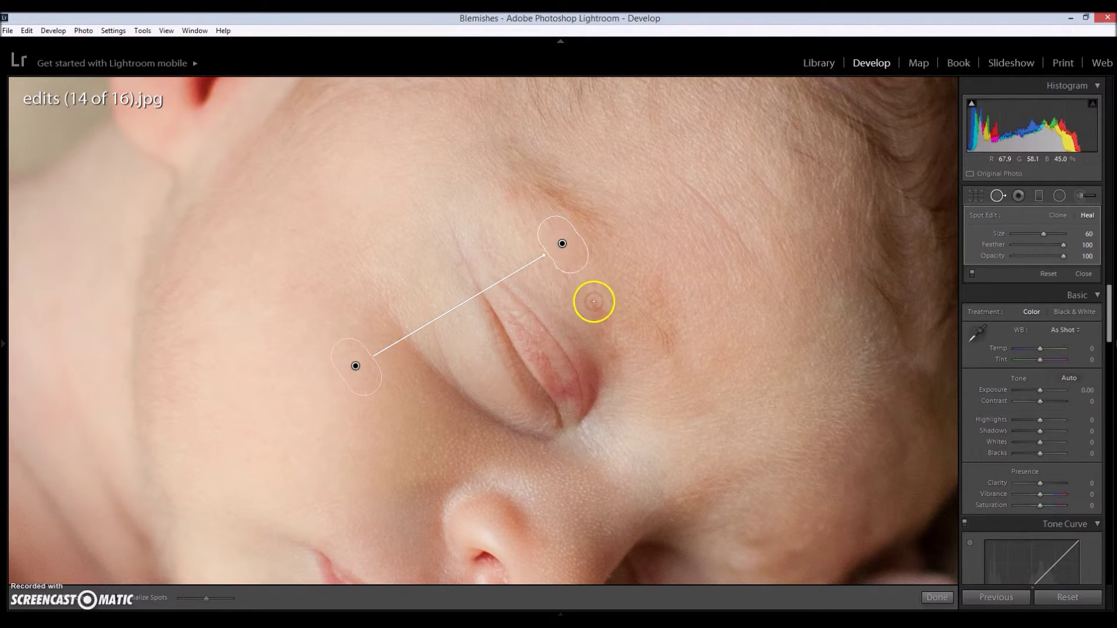
left_click_drag(590, 301, 617, 355)
mouse_move(400, 329)
left_mouse_down()
mouse_move(346, 384)
mouse_move(702, 274)
mouse_move(736, 312)
left_mouse_up()
mouse_move(663, 346)
left_mouse_down()
mouse_move(618, 264)
mouse_move(589, 124)
left_mouse_up()
left_click_drag(585, 260, 737, 222)
Heal the small flaws on the skin between the nose and the upper lip with a smaller brush.
key("ctrl+equal")
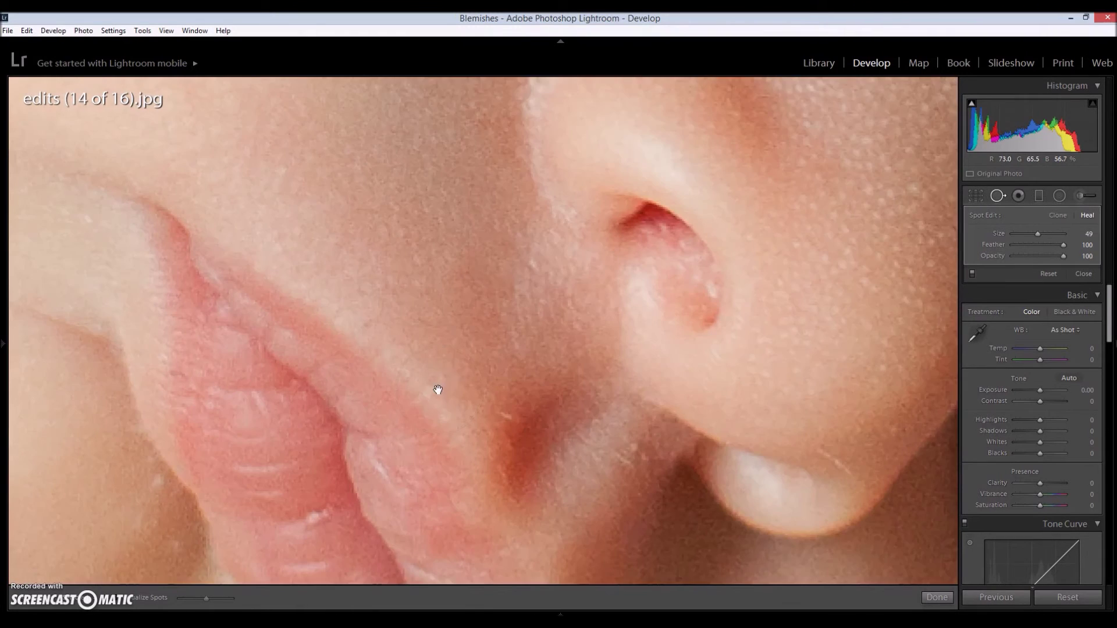
left_click_drag(439, 389, 482, 338)
left_click(547, 364)
left_click(676, 394)
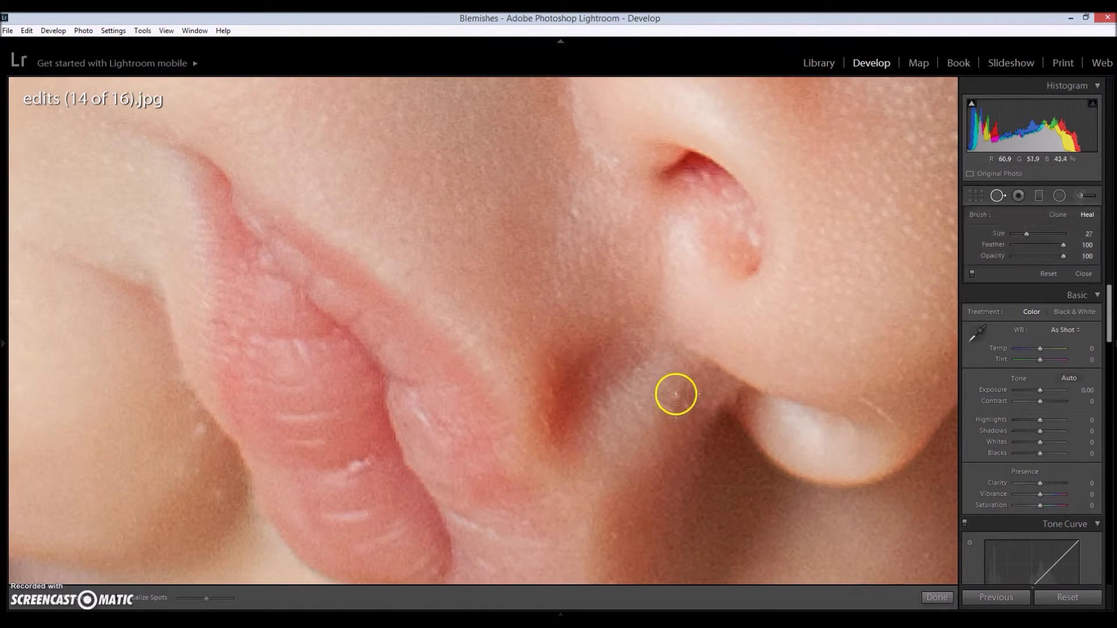
mouse_move(645, 457)
left_mouse_down()
mouse_move(632, 446)
mouse_move(663, 407)
left_mouse_up()
scroll(673, 424, "down", 3)
left_click(673, 422)
Heal the white marks on the skin beside the lips with size 20 spots.
mouse_move(203, 408)
left_mouse_down()
mouse_move(491, 406)
mouse_move(434, 407)
left_mouse_up()
left_click(499, 431)
left_click_drag(341, 120, 532, 519)
left_click(532, 519)
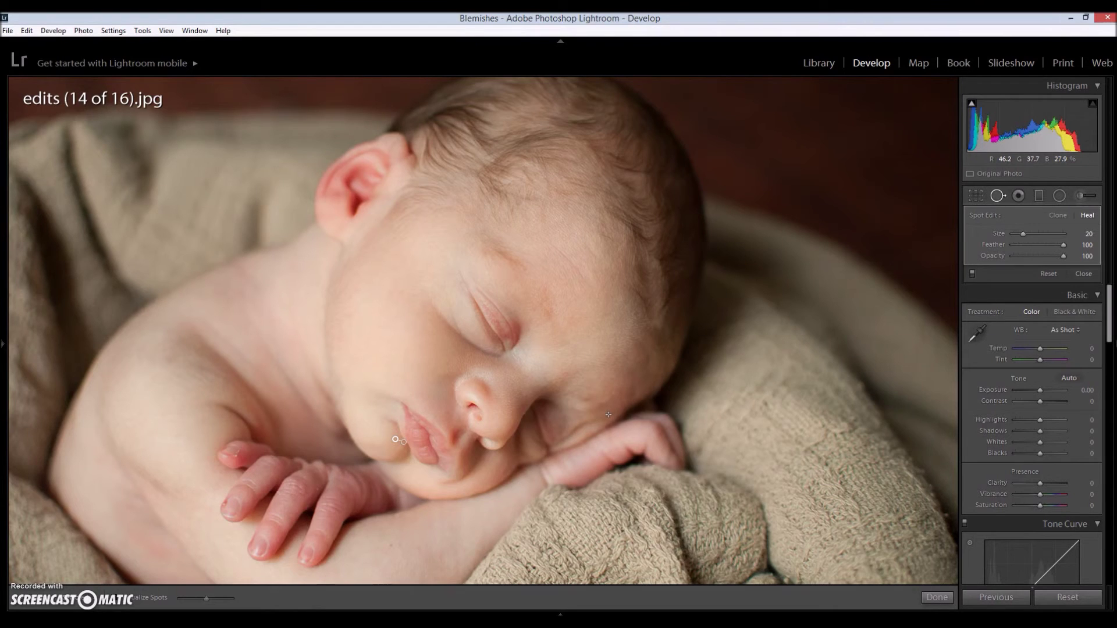
Finish the spot removal and compare the photo before and after the healing twice.
left_click(938, 599)
key("backslash")
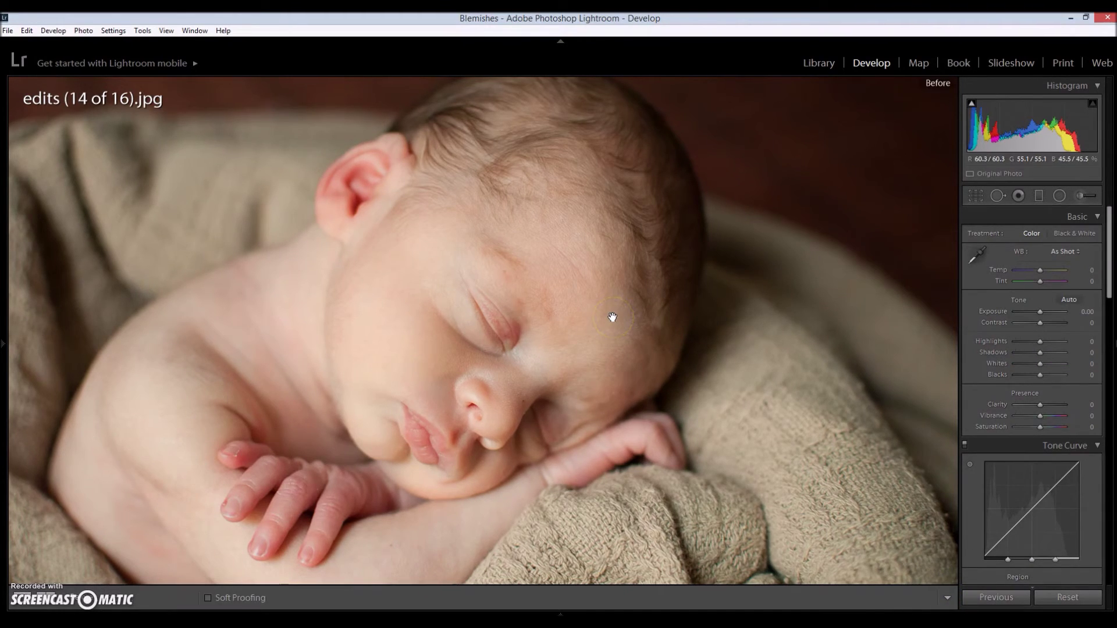
key("backslash")
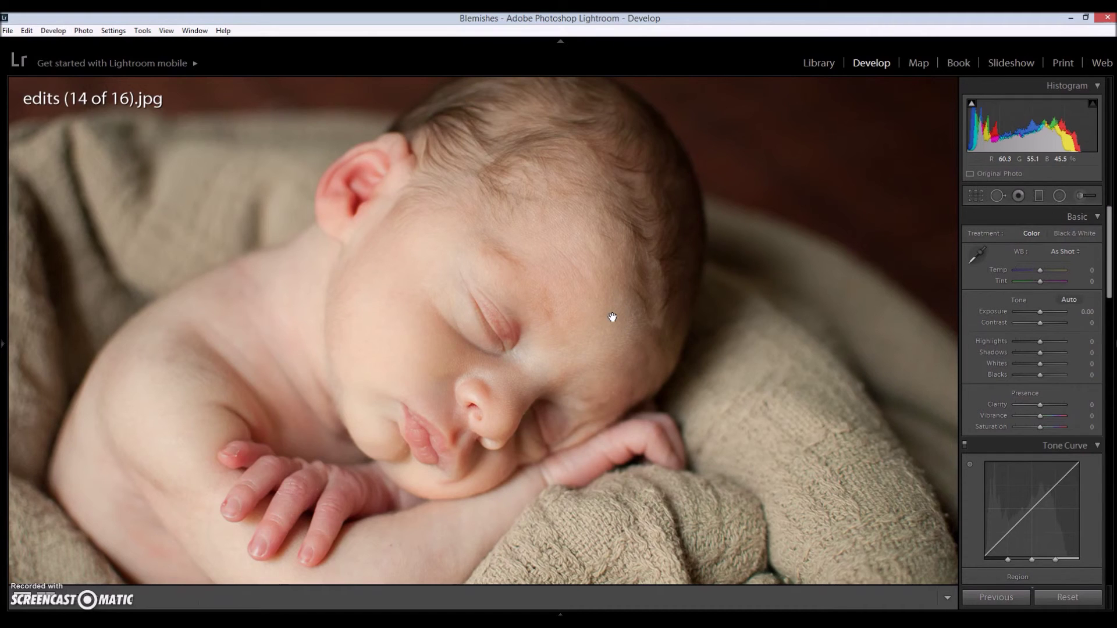
key("backslash")
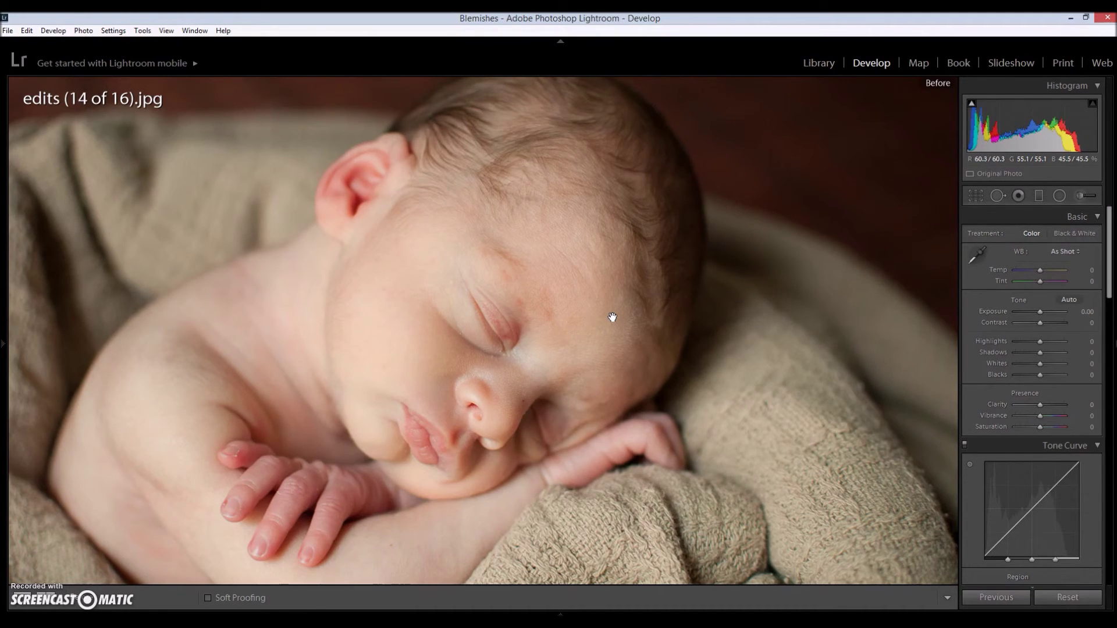
key("backslash")
Reactivate Spot Removal in Heal mode and fit the whole photo in view.
key("q")
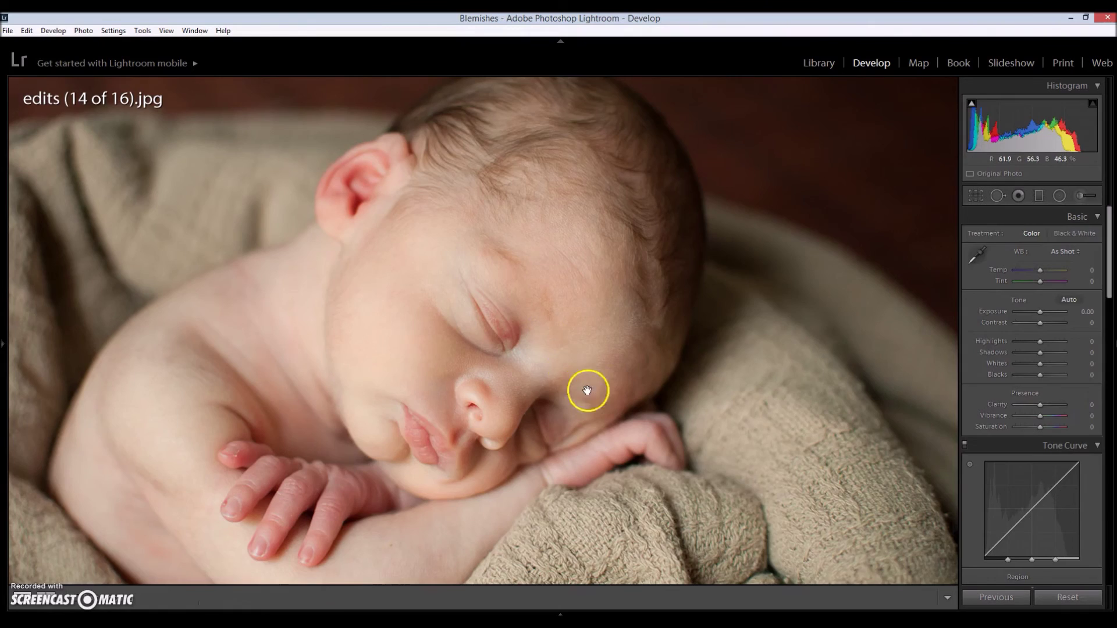
key("z")
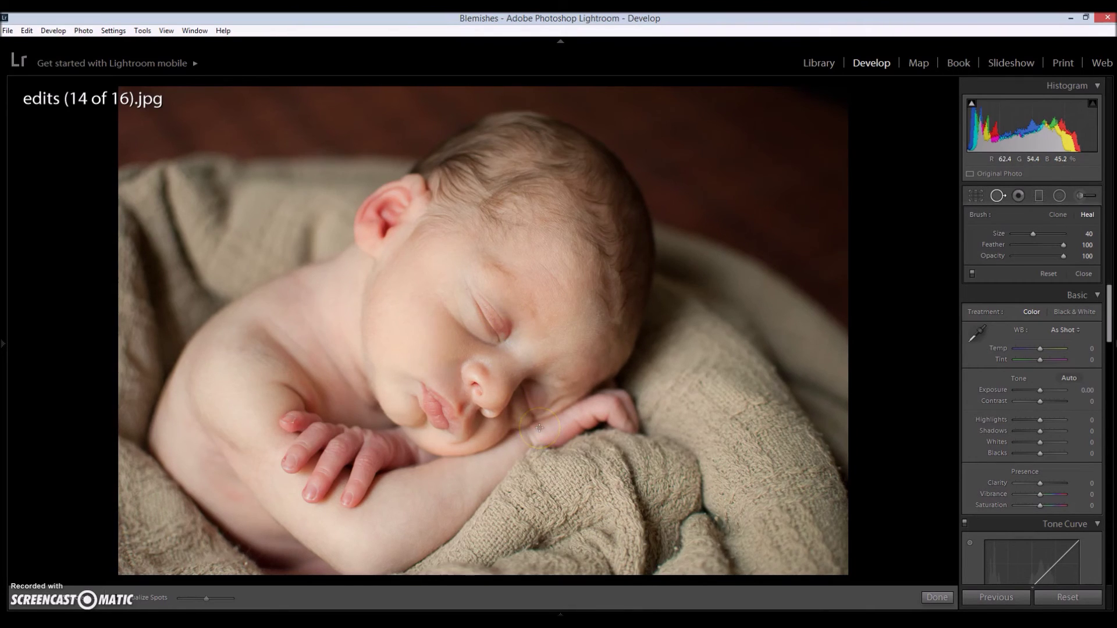
left_click(515, 561)
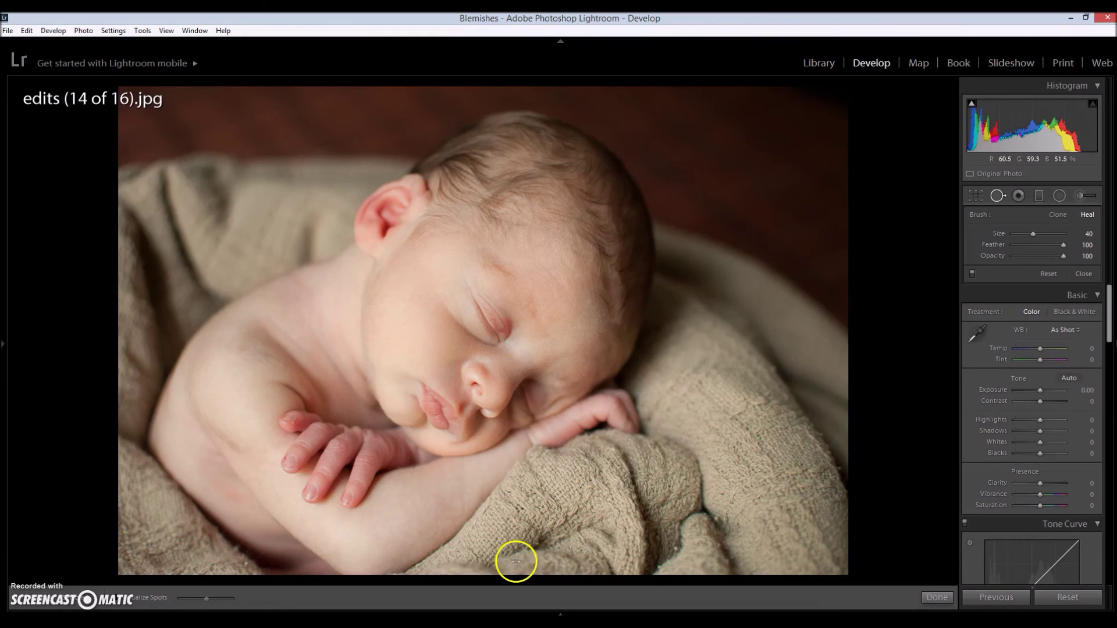